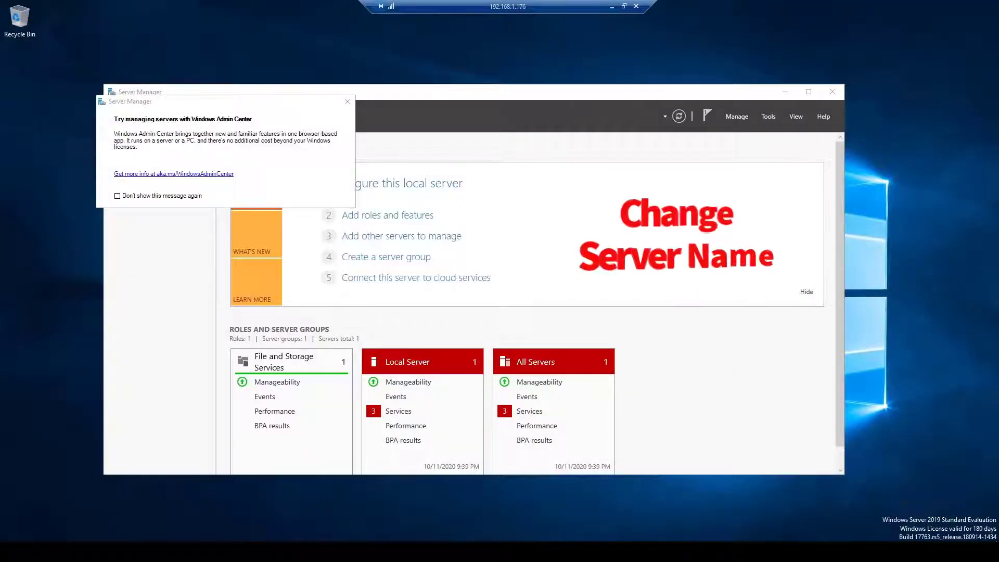
# - Find This PC from the Start search and open its System Properties
pyautogui.press('super')
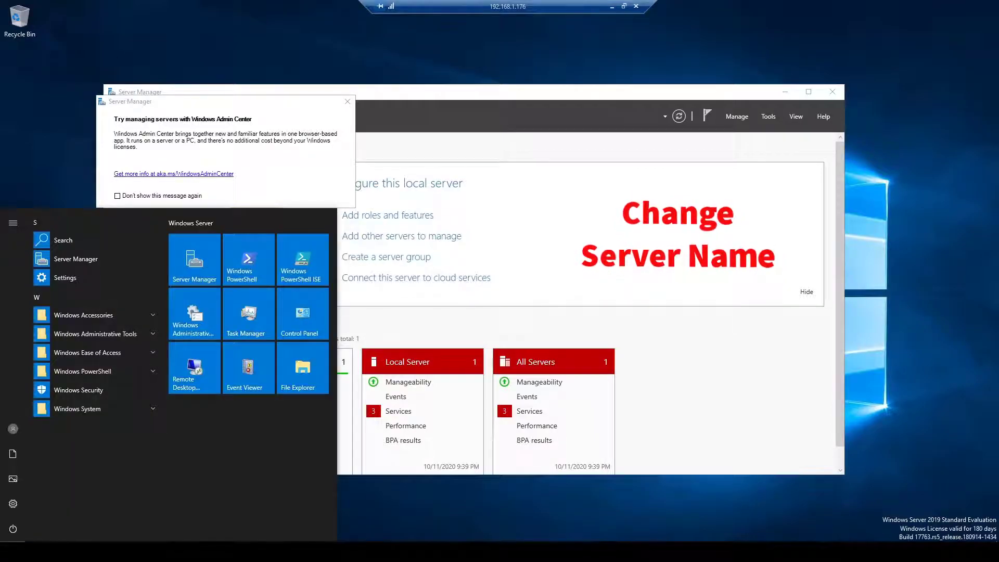
pyautogui.write('th')
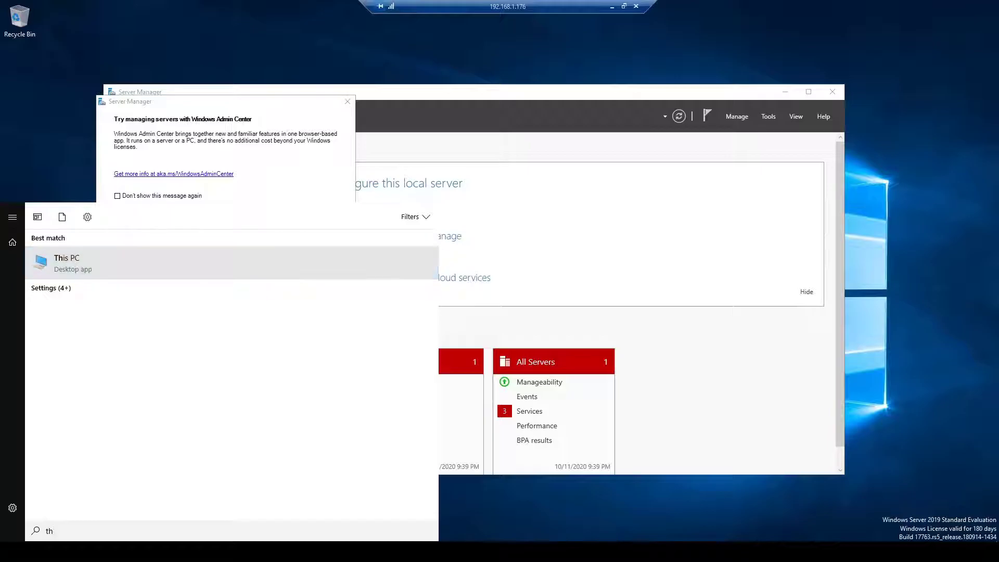
pyautogui.rightClick(150, 267)
pyautogui.click(173, 360)
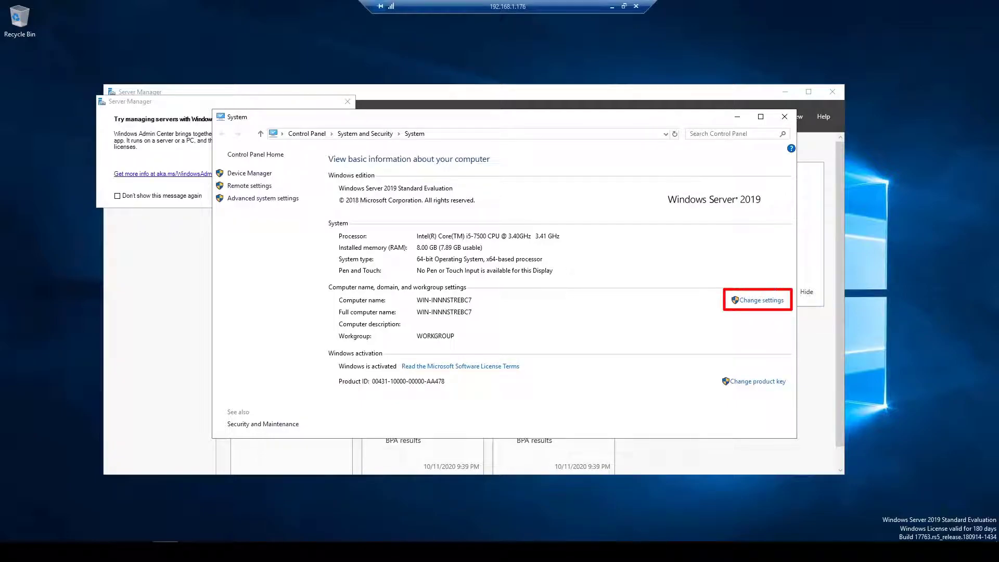
pyautogui.click(761, 300)
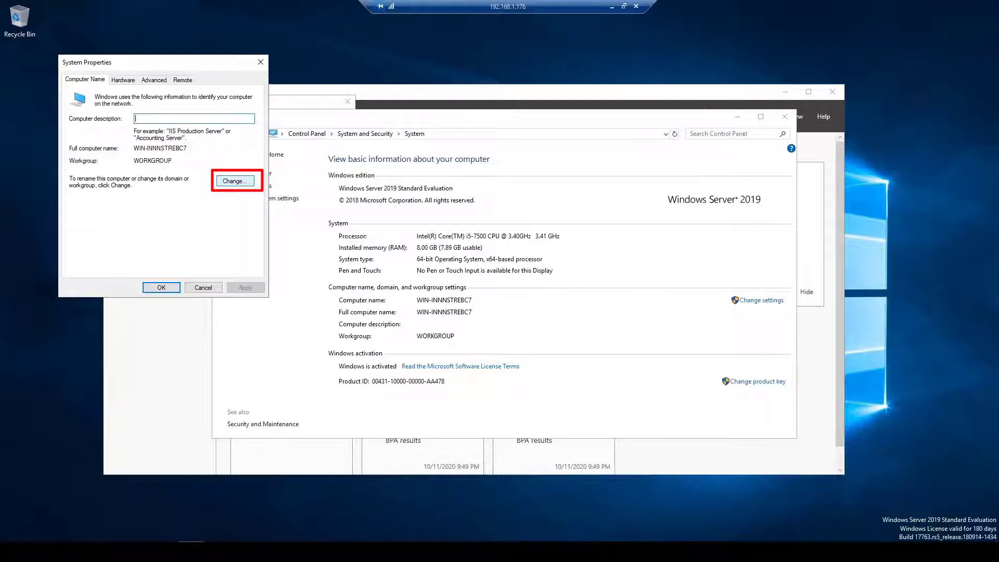
# - Rename the computer to DB-SUPER, acknowledge the restart notice, and close System Properties
pyautogui.click(235, 181)
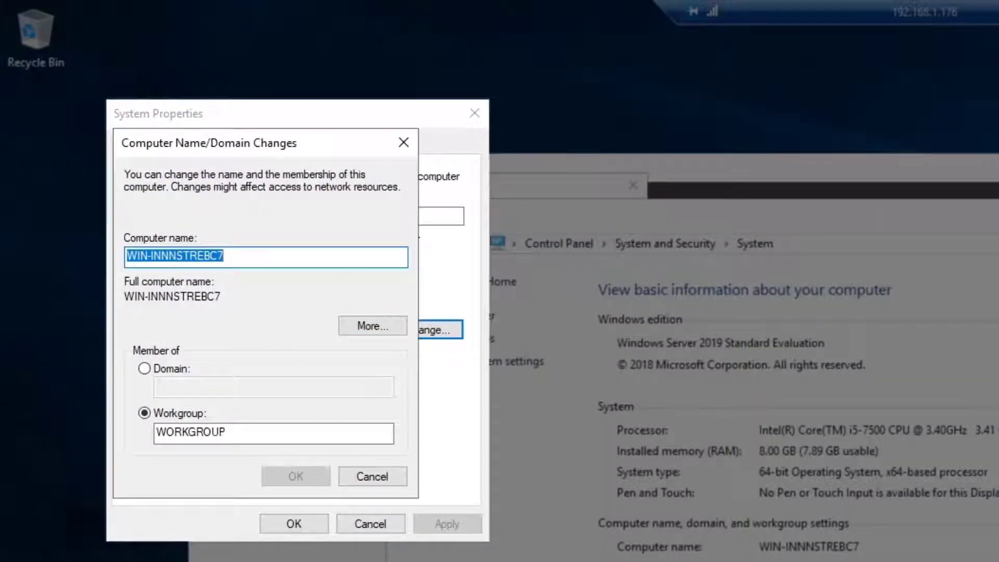
pyautogui.press('BackSpace')
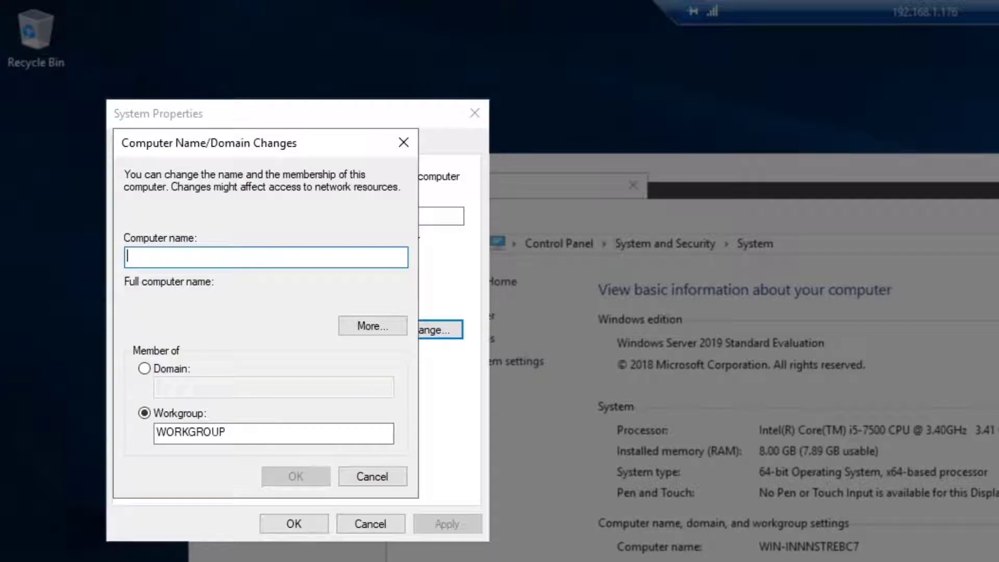
pyautogui.write('DB')
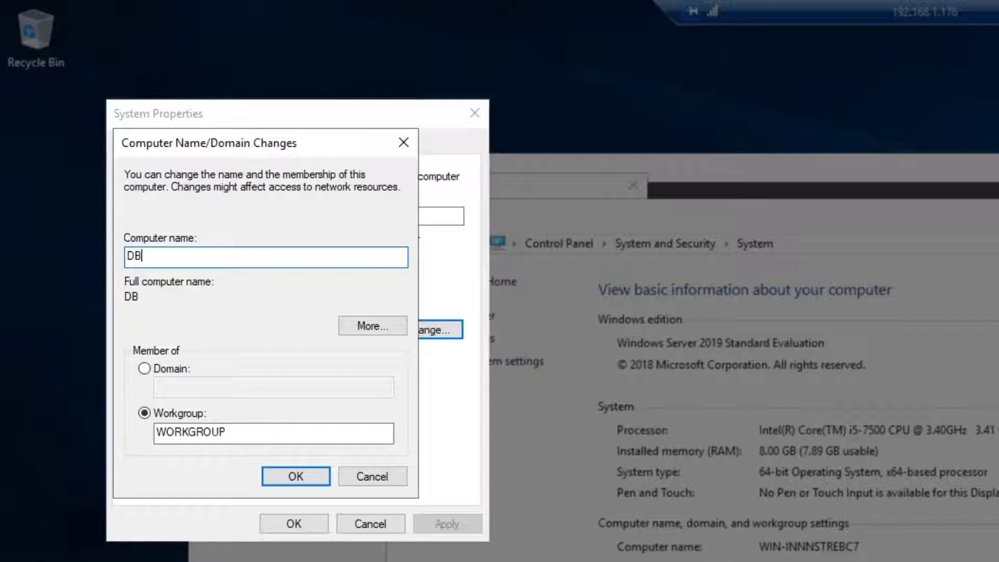
pyautogui.write('-SUPER')
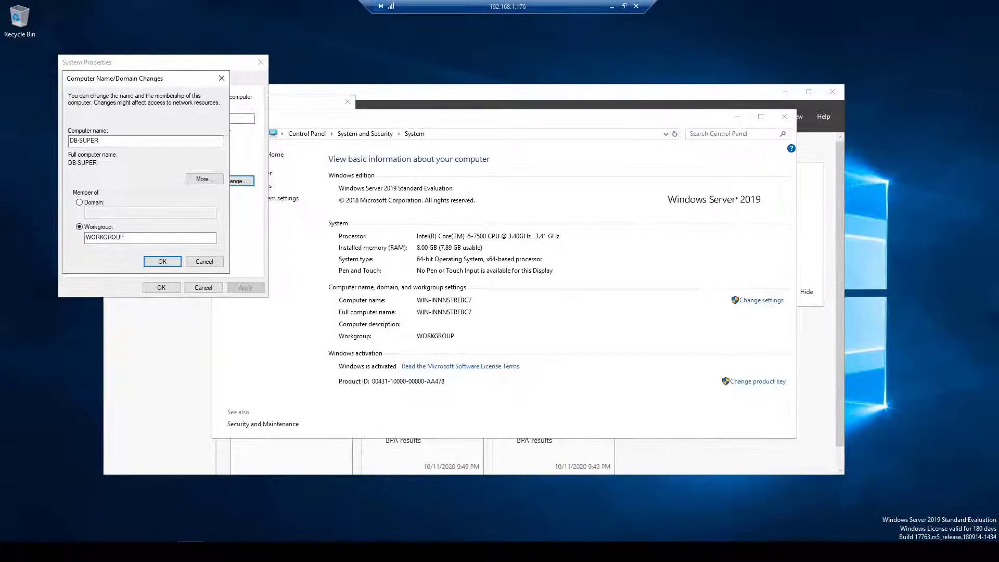
pyautogui.press('Return')
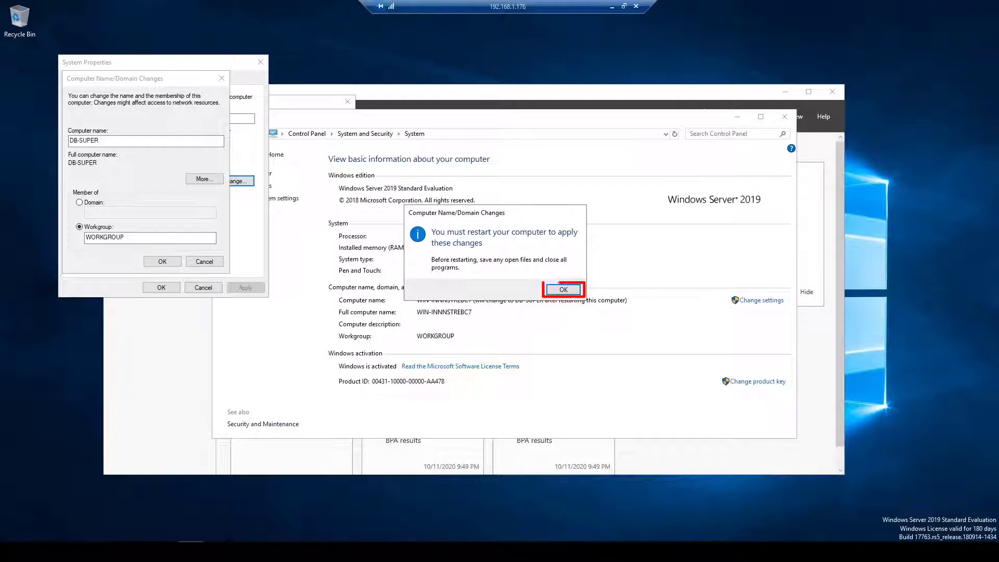
pyautogui.press('Return')
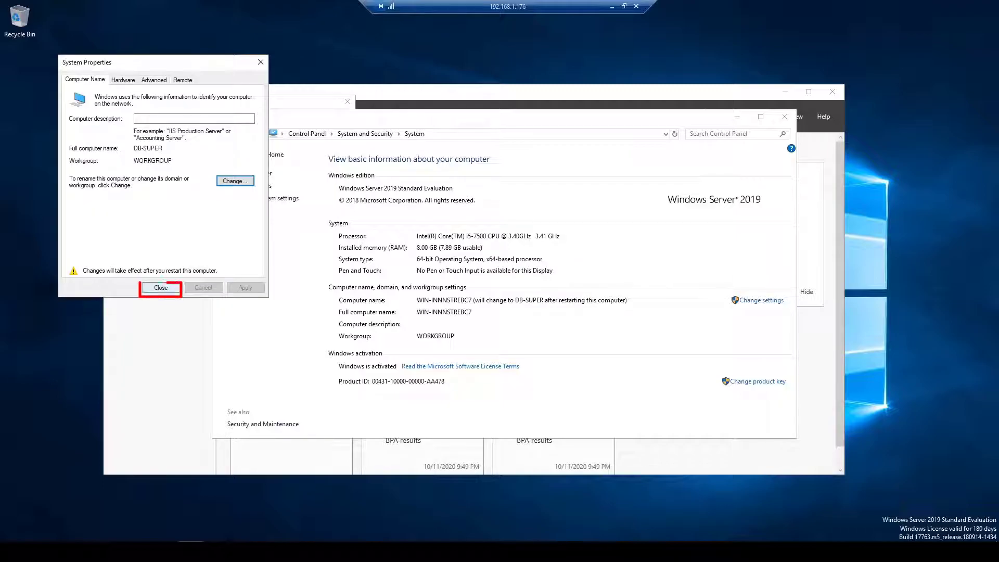
pyautogui.press('Return')
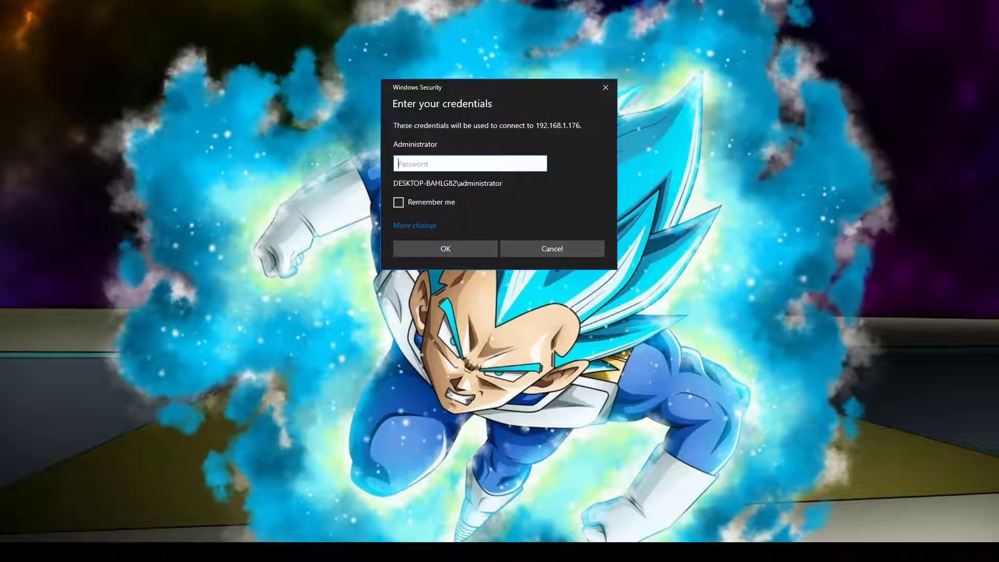
# - Enter the administrator password and accept the certificate warning to reconnect to 192.168.1.176
pyautogui.write('•••••••••')
pyautogui.press('Return')
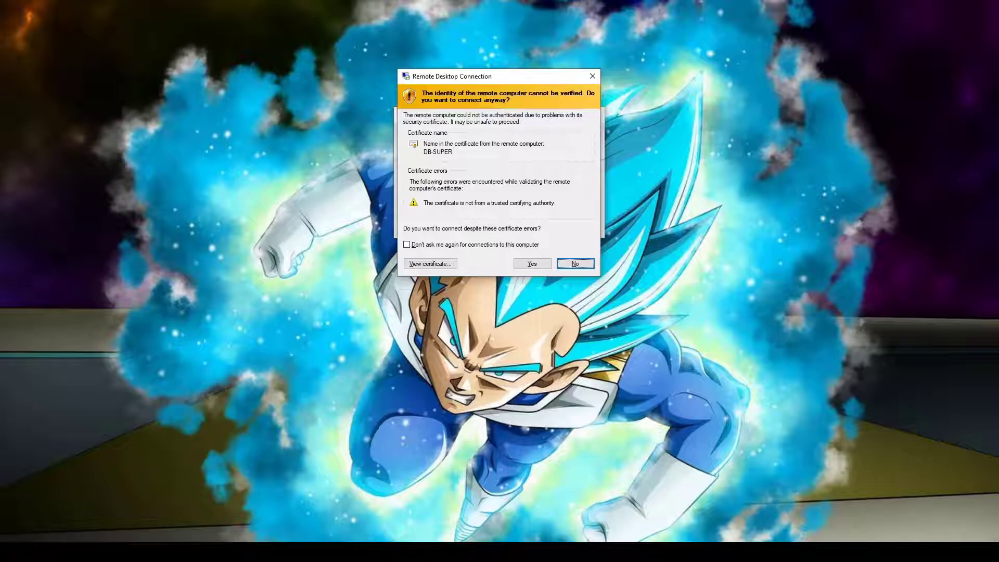
pyautogui.press('Left')
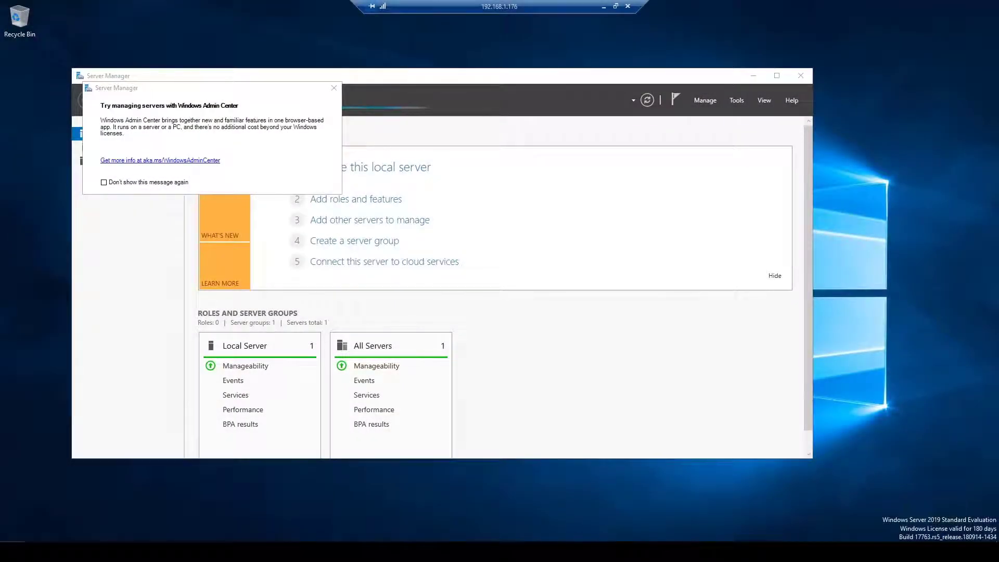
pyautogui.press('super')
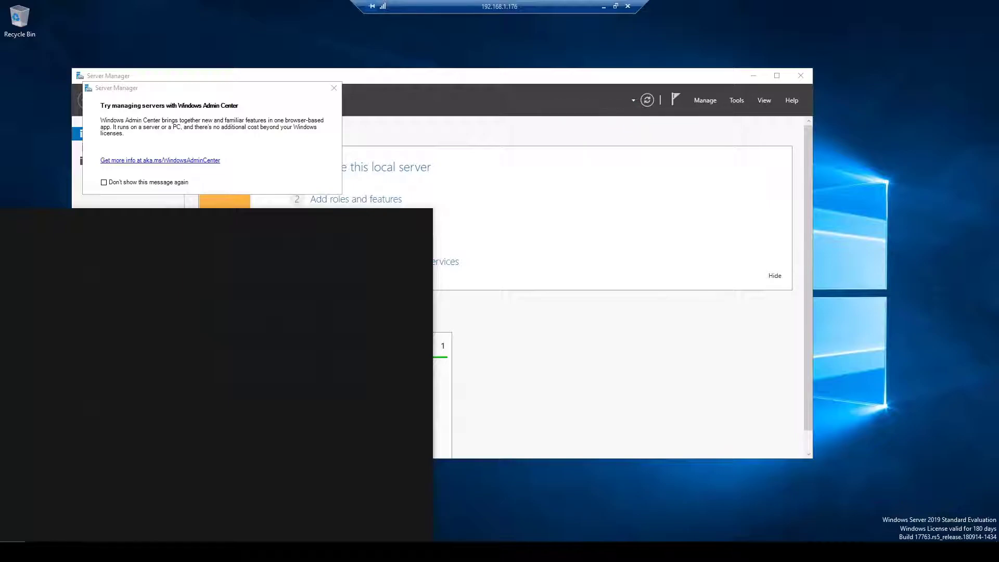
pyautogui.write('this')
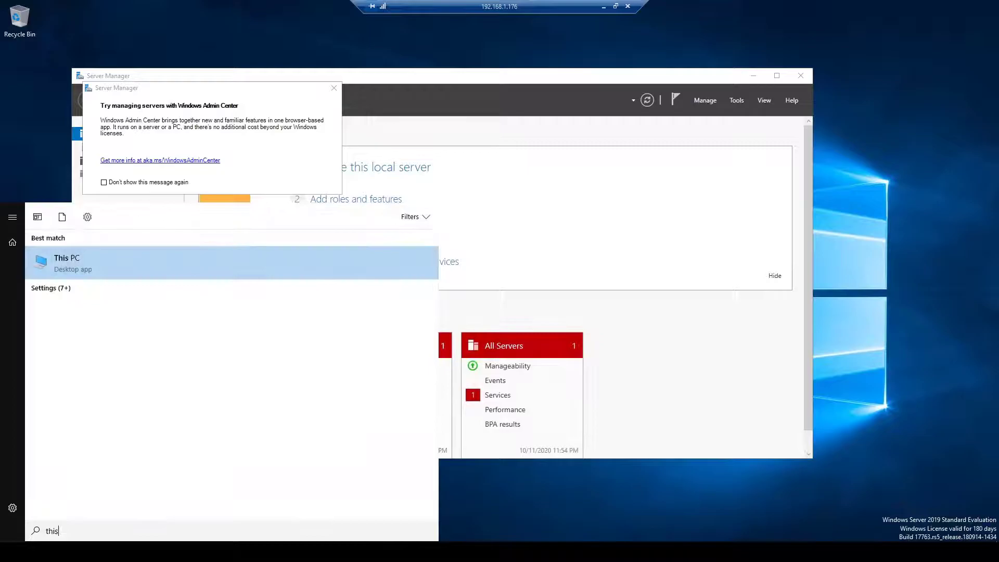
pyautogui.rightClick(121, 262)
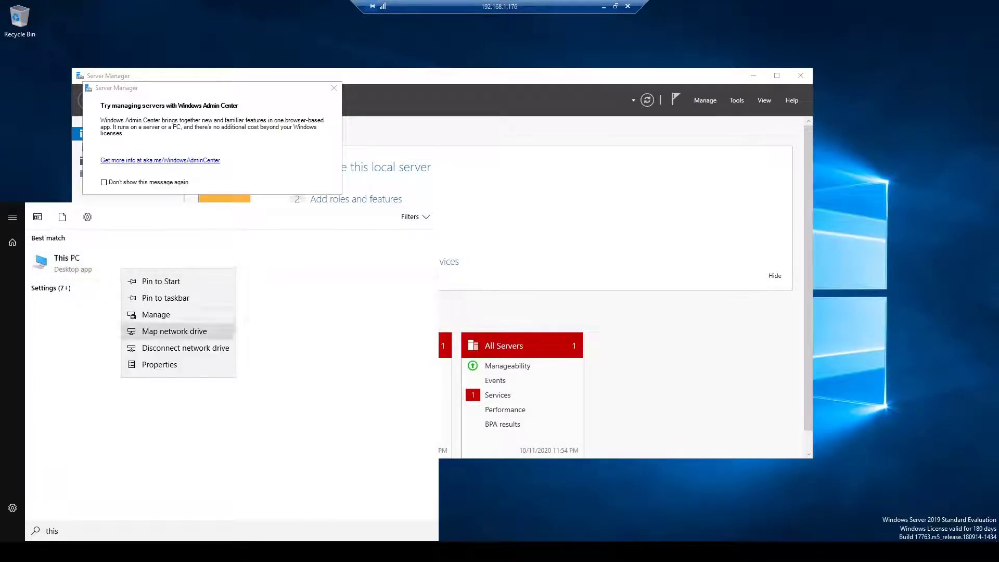
pyautogui.click(151, 366)
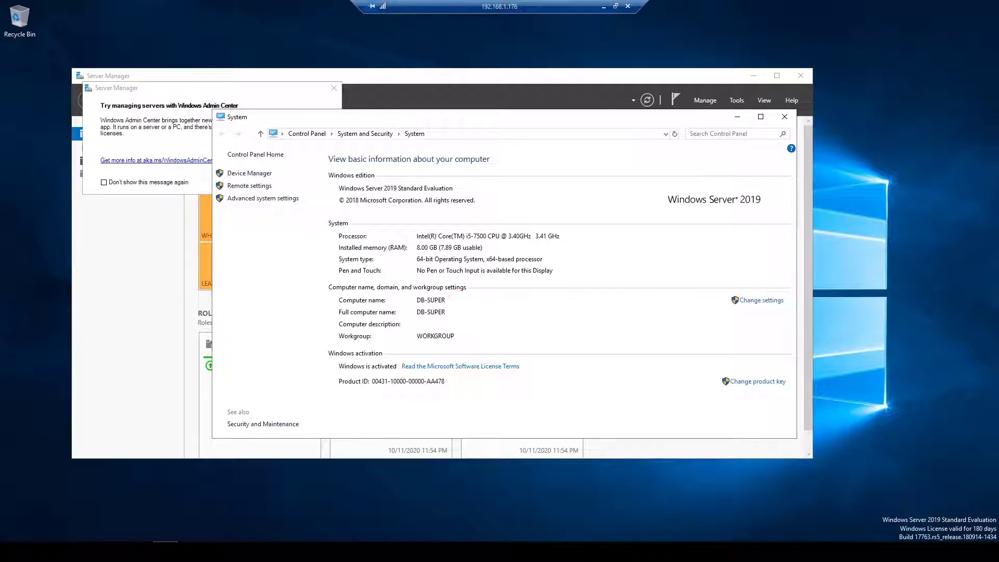
pyautogui.hotkey('alt', 'F4')
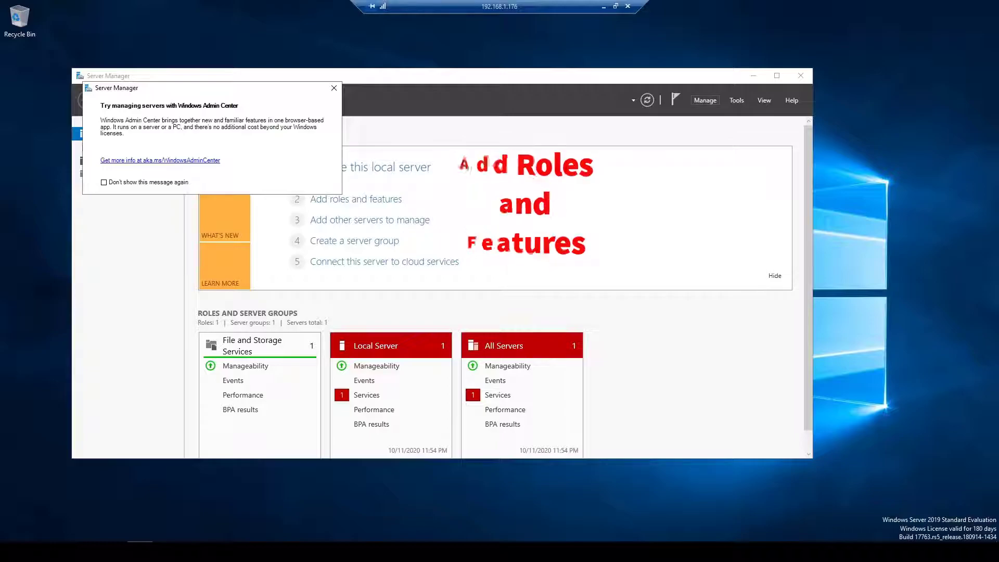
# - Start Add Roles and Features with role-based installation targeting DB-SUPER, reaching server roles
pyautogui.hotkey('alt', 'm')
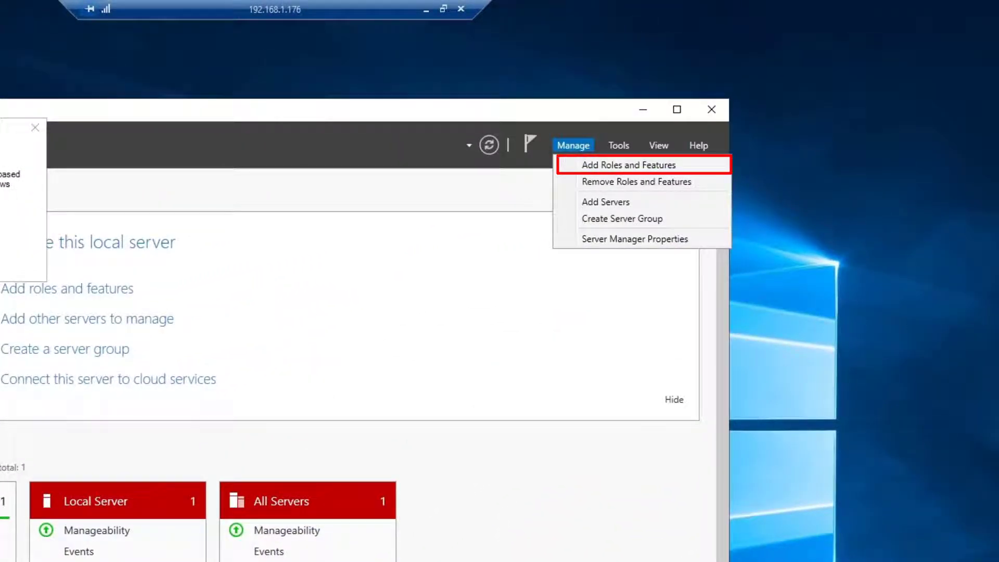
pyautogui.press('Escape')
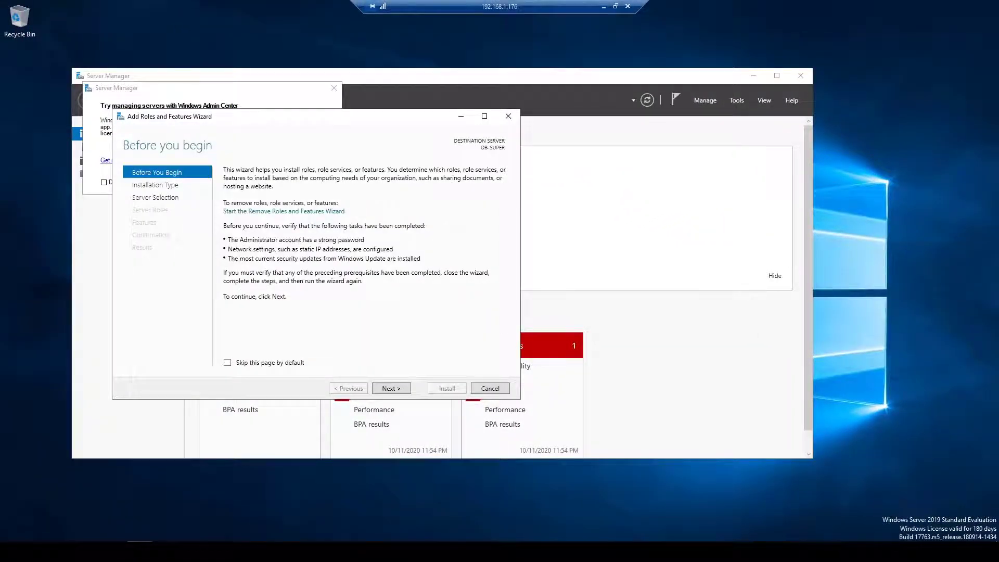
pyautogui.press('Return')
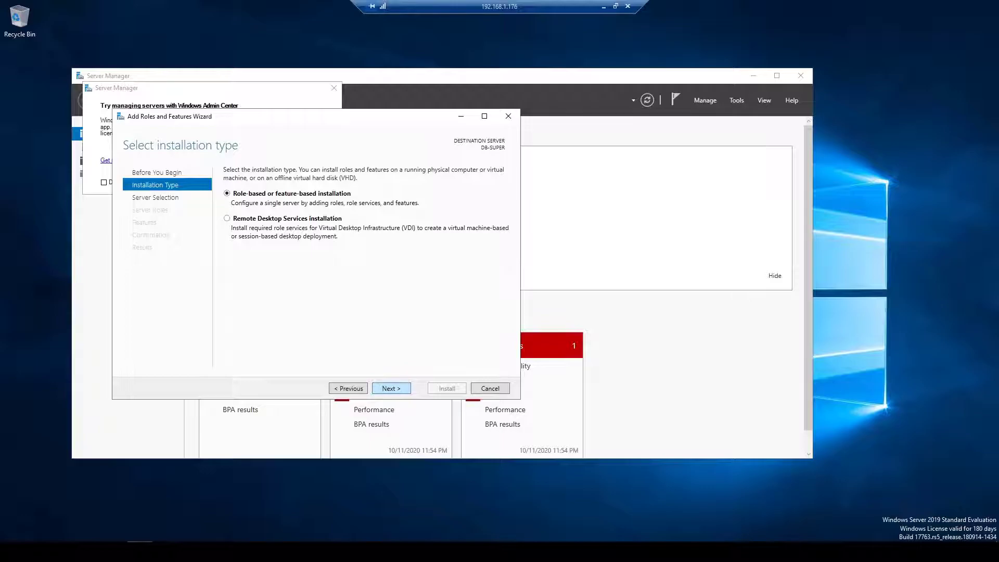
pyautogui.press('Return')
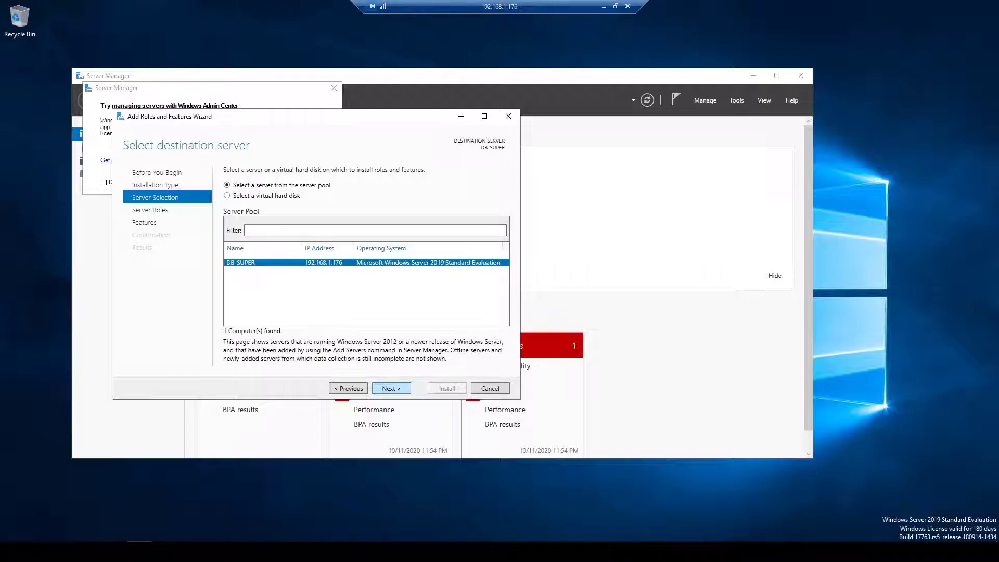
pyautogui.press('Return')
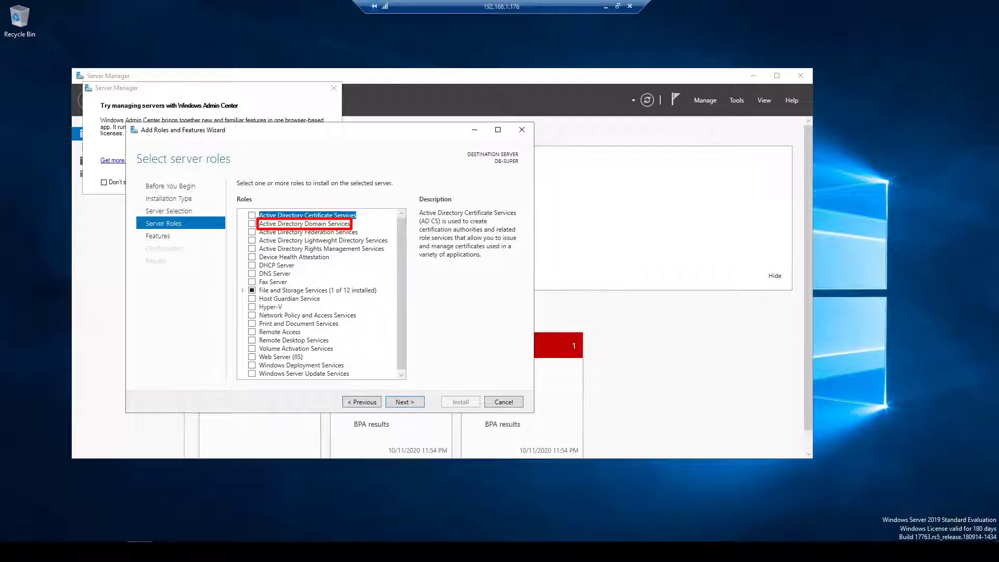
# - Select Active Directory Domain Services with its required management features and continue to confirmation
pyautogui.click(252, 223)
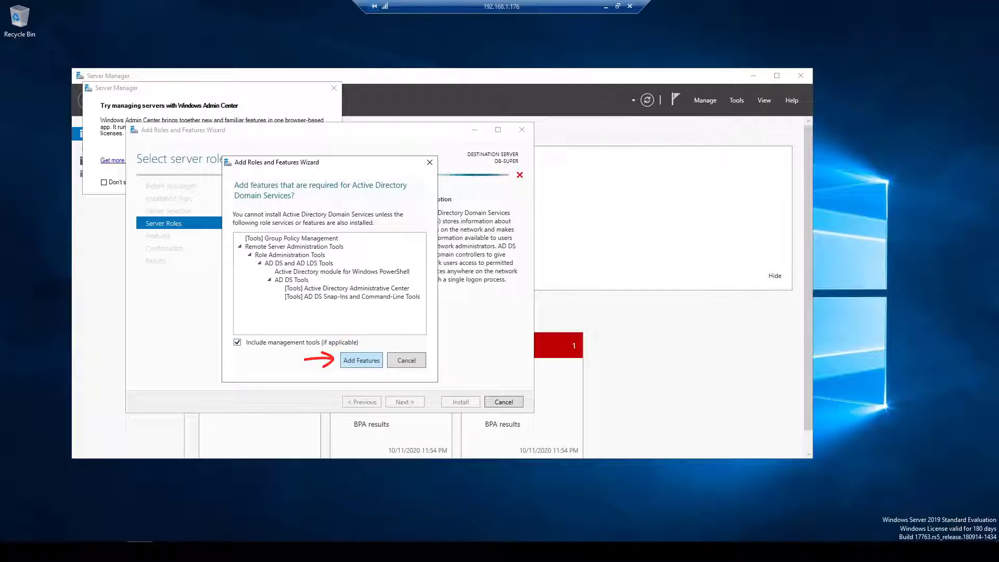
pyautogui.click(362, 360)
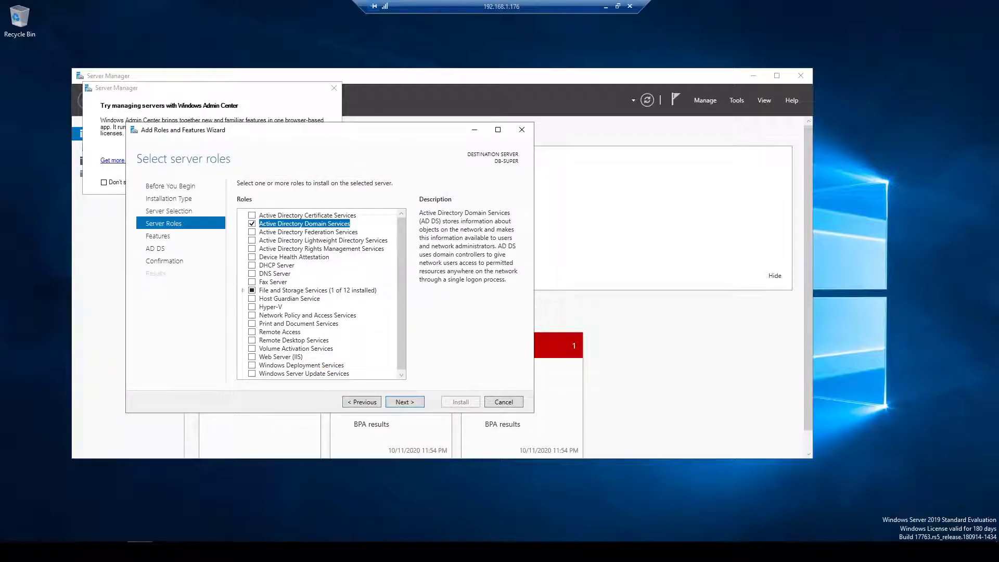
pyautogui.press('Return')
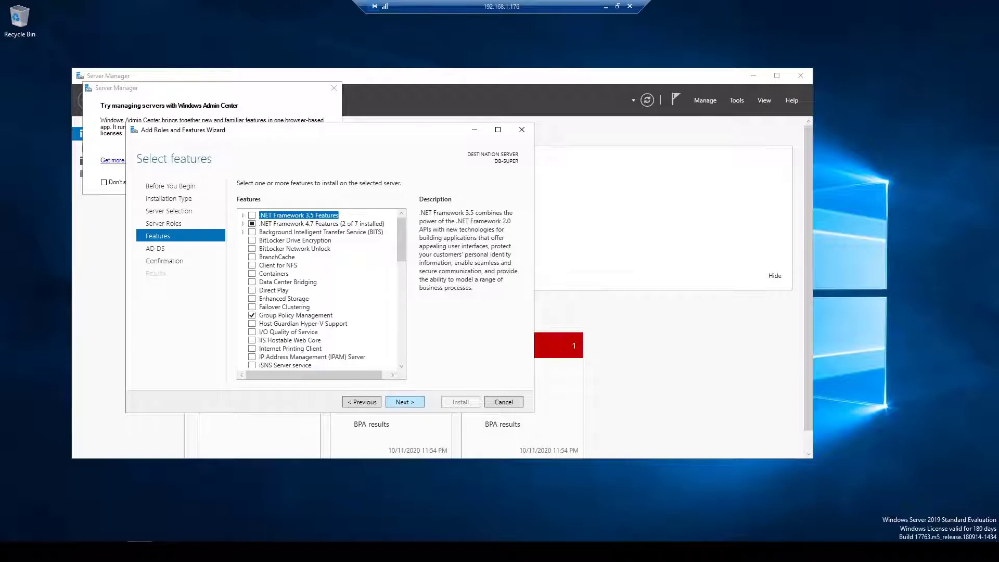
pyautogui.press('Return')
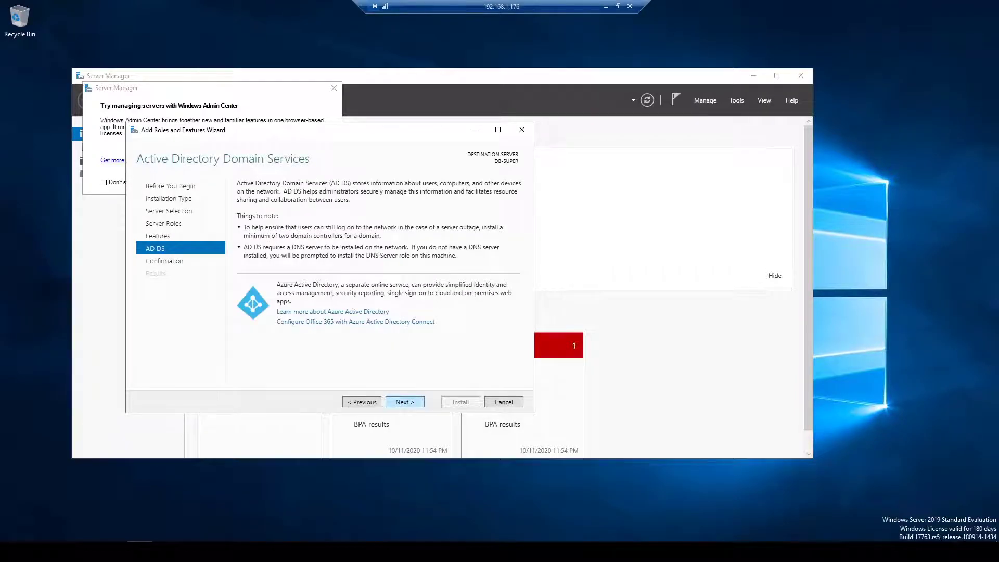
pyautogui.press('Return')
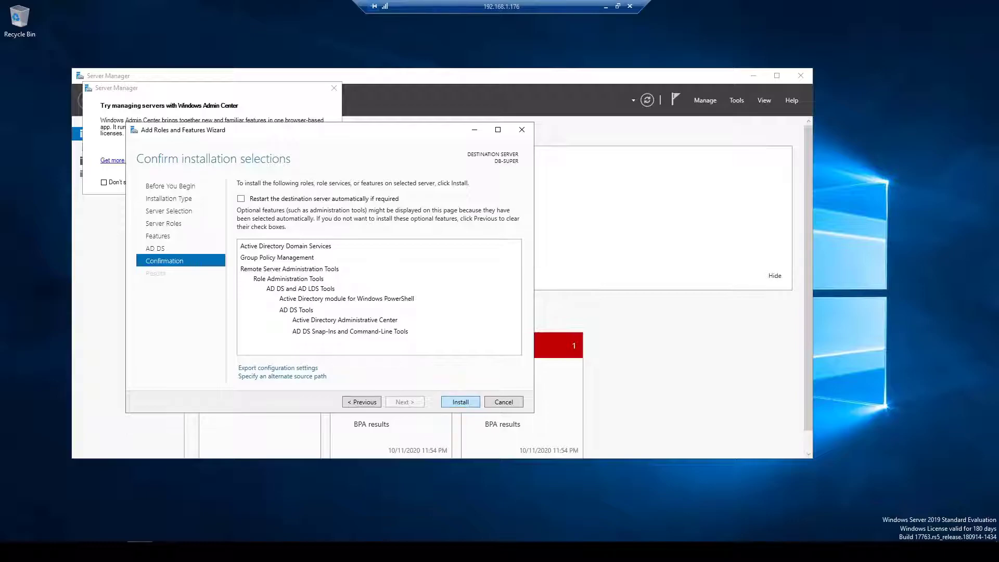
# - Install the AD DS role and management tools on DB-SUPER
pyautogui.press('Return')
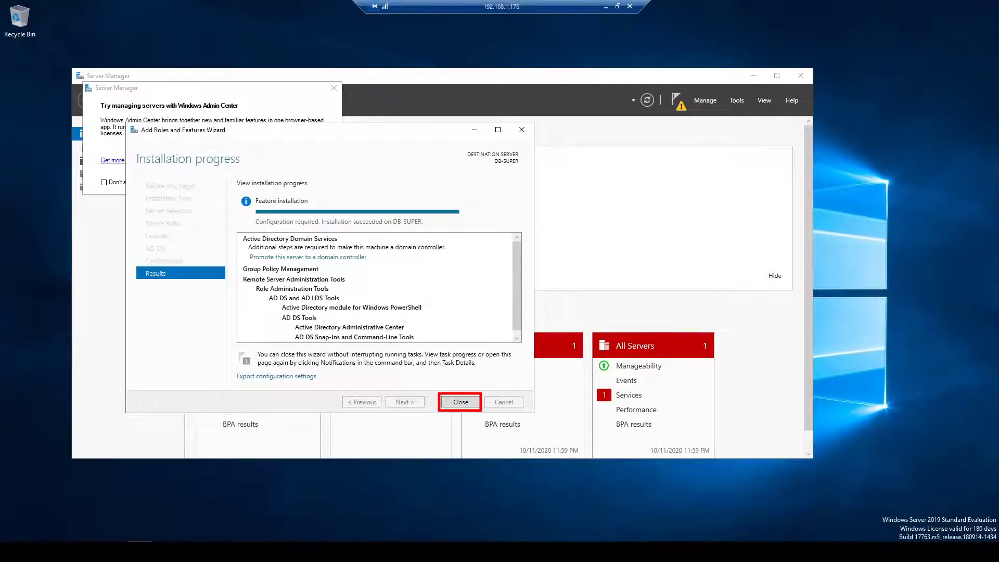
# - Close the finished wizard and choose to promote this server to a domain controller from notifications
pyautogui.press('Return')
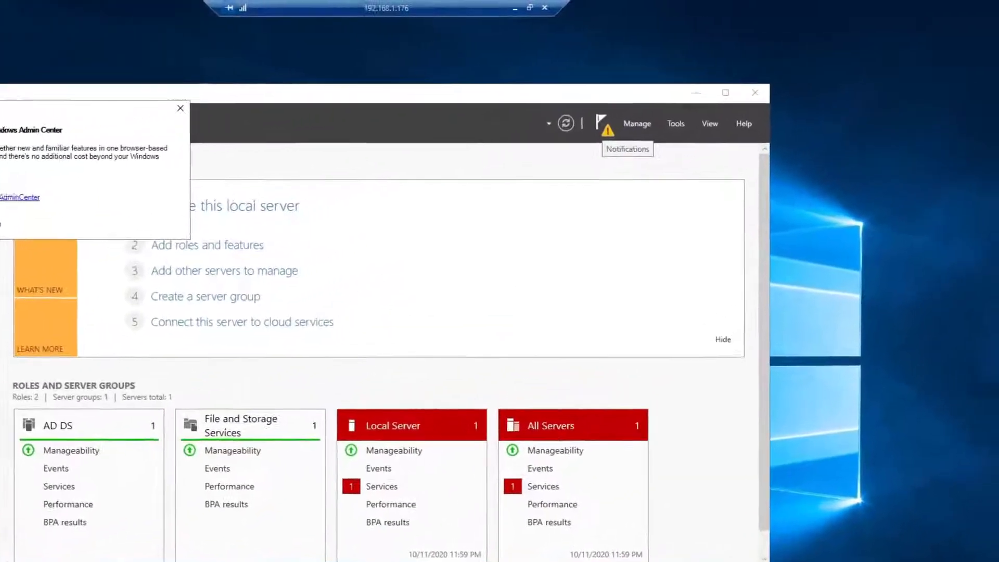
pyautogui.click(675, 100)
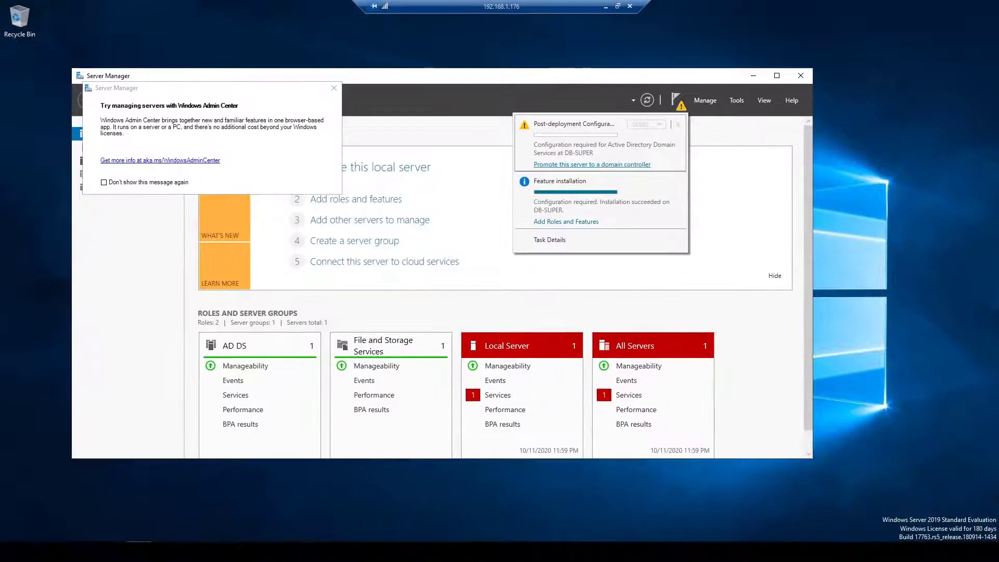
pyautogui.press('Escape')
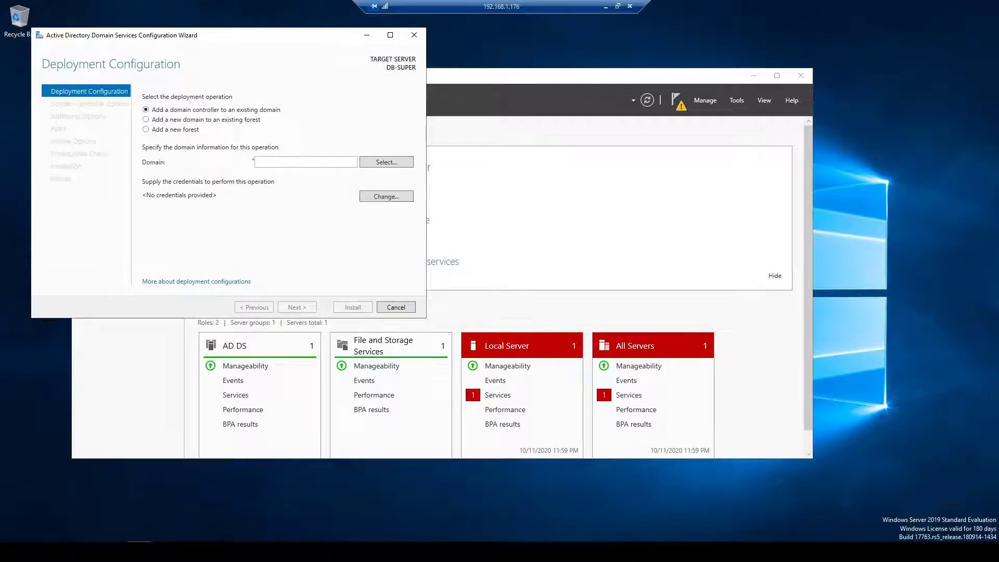
# - Choose a new forest with root domain name Omni-King.local and continue
pyautogui.click(145, 129)
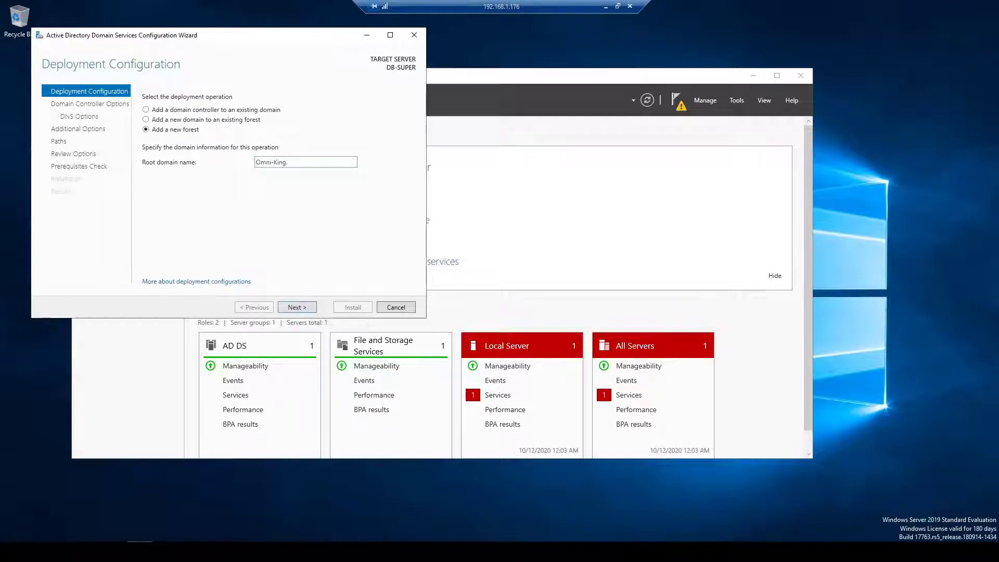
pyautogui.write('ocal')
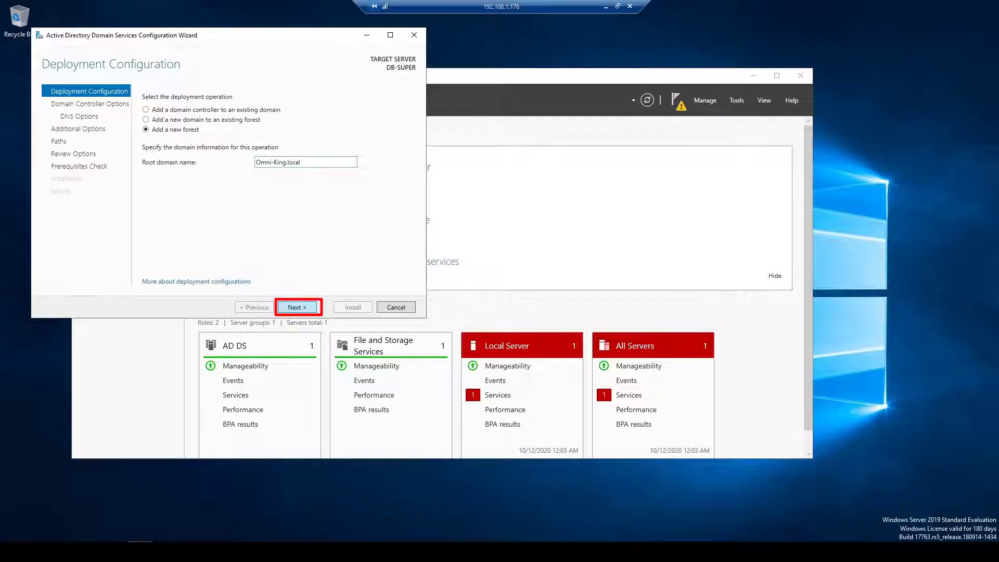
pyautogui.press('Return')
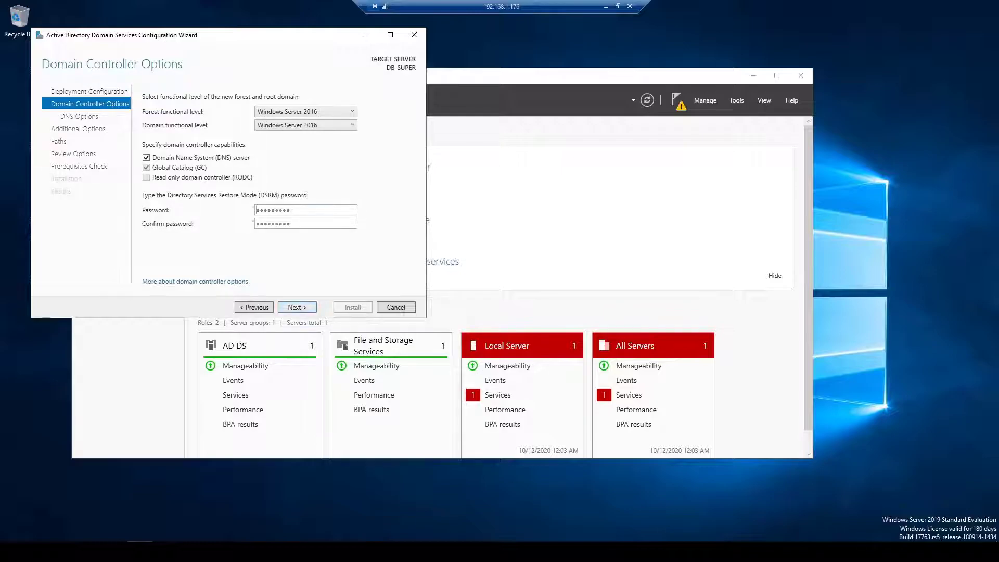
# - Enter and confirm the DSRM password, keeping DNS and Global Catalog checked
pyautogui.write('Pa')
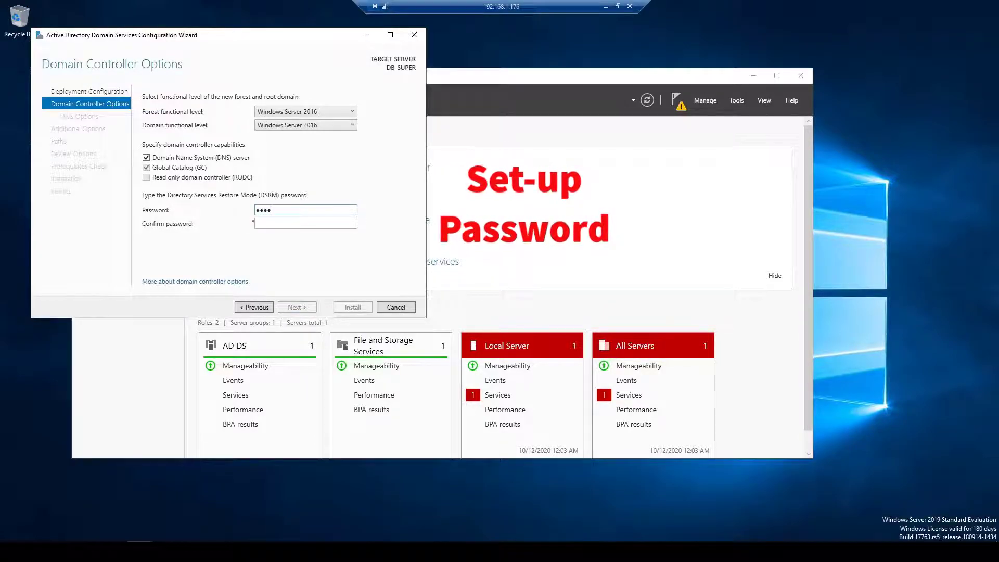
pyautogui.write('ssword1')
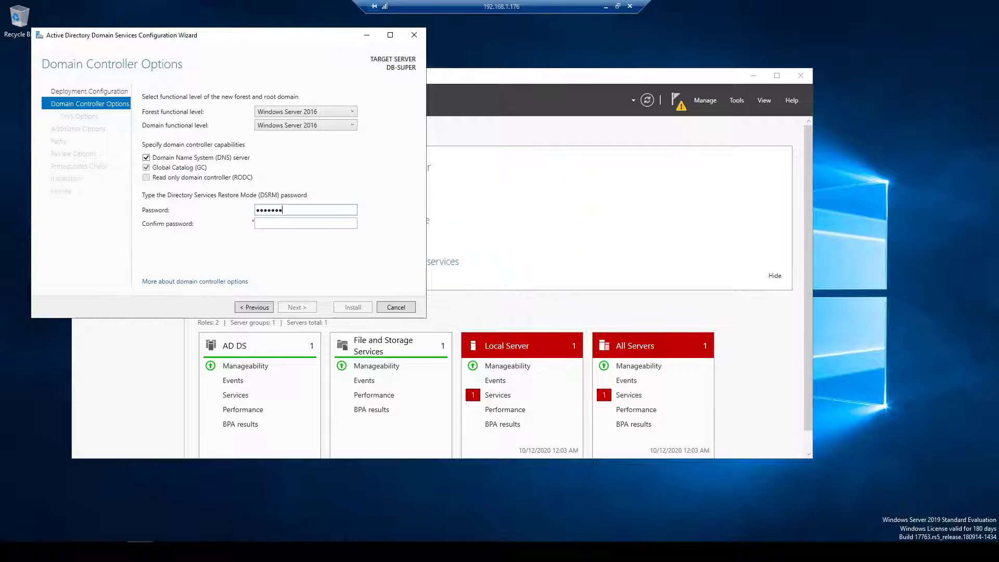
pyautogui.click(257, 223)
pyautogui.write('Password1')
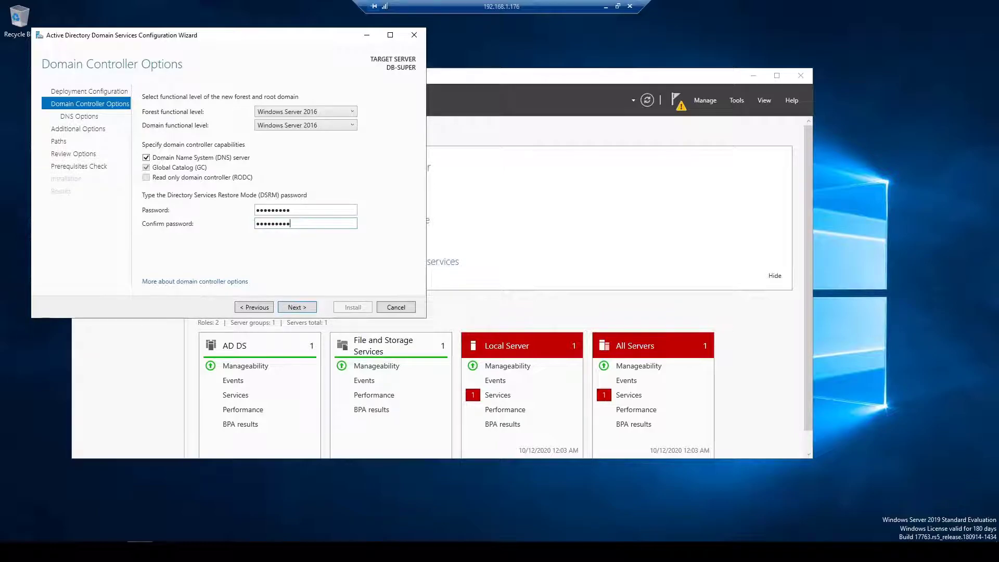
pyautogui.press('Return')
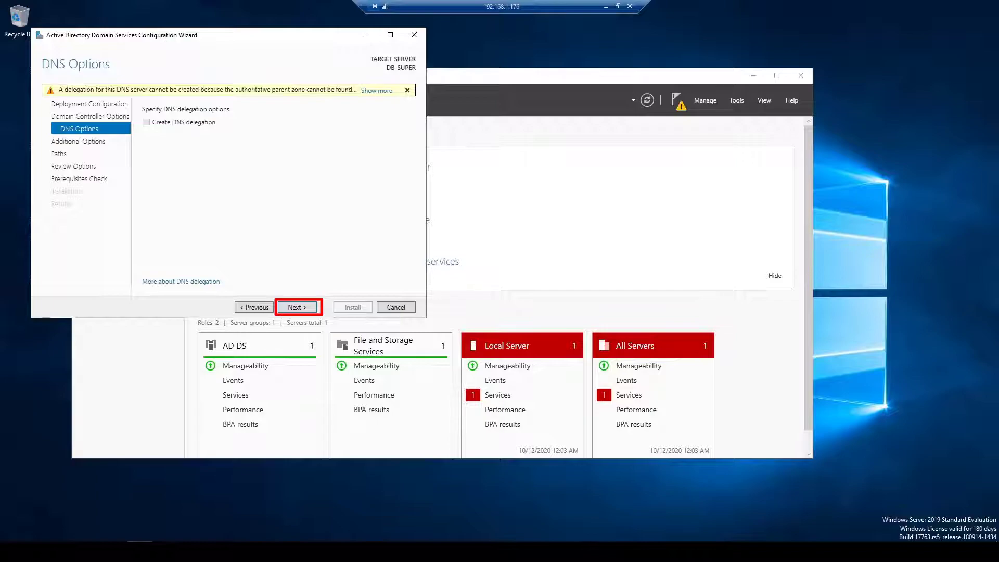
# - Accept DNS options, NetBIOS name OMNI-KING and default NTDS and SYSVOL paths
pyautogui.press('Return')
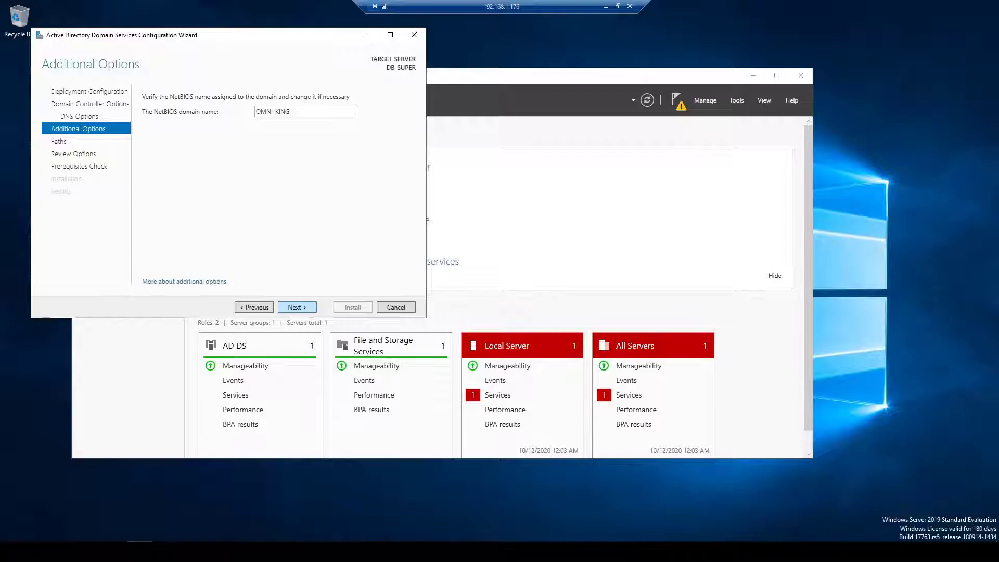
pyautogui.press('Return')
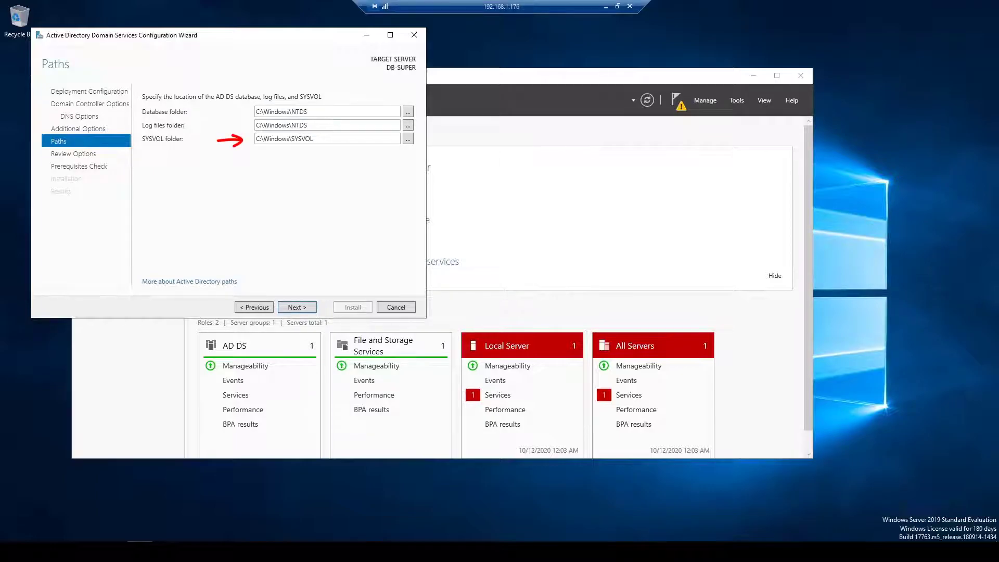
pyautogui.press('Return')
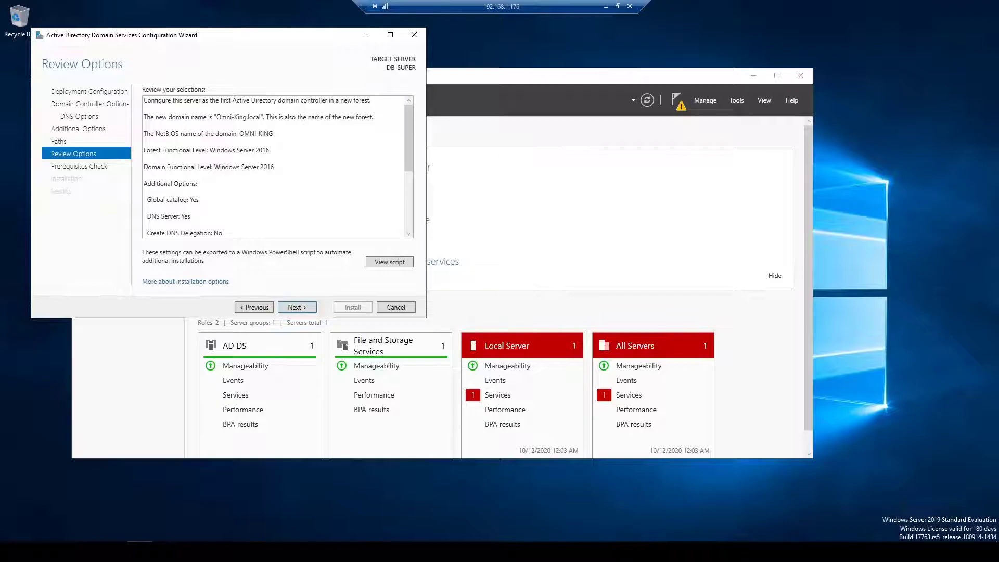
# - Review the selections, pass the prerequisites check, and install the domain controller
pyautogui.scroll(-4, 275, 167)
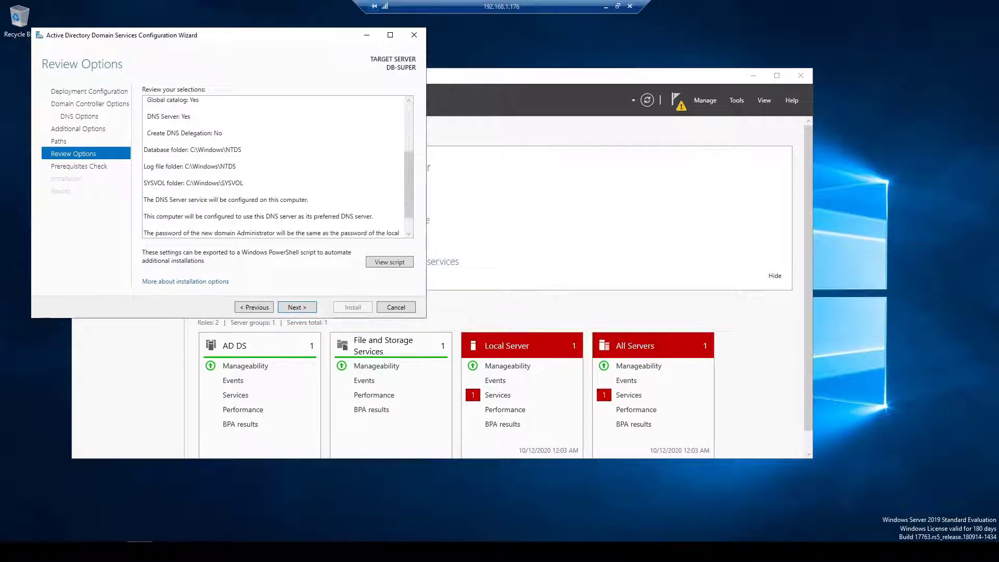
pyautogui.scroll(-2, 279, 167)
pyautogui.press('Return')
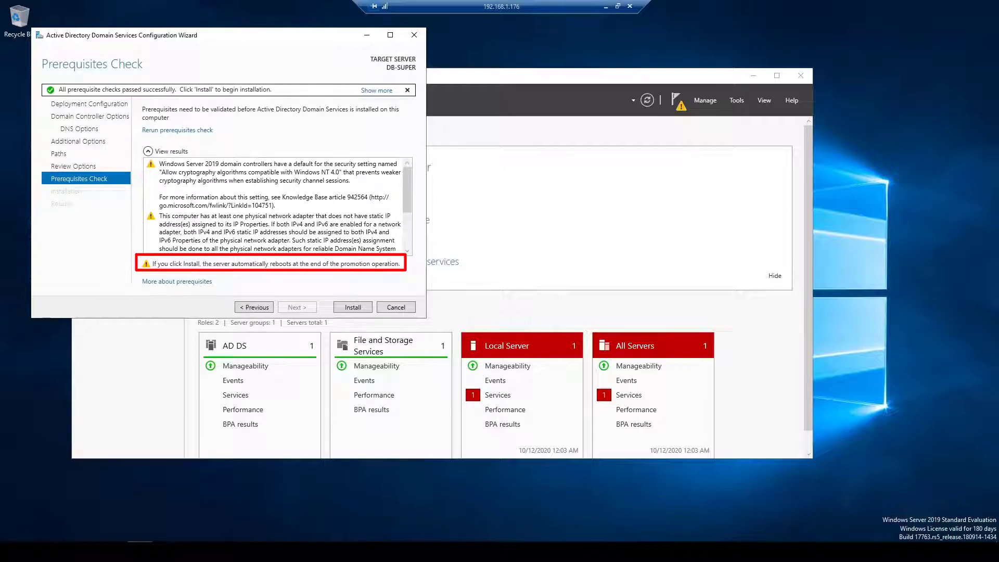
pyautogui.scroll(-3, 275, 207)
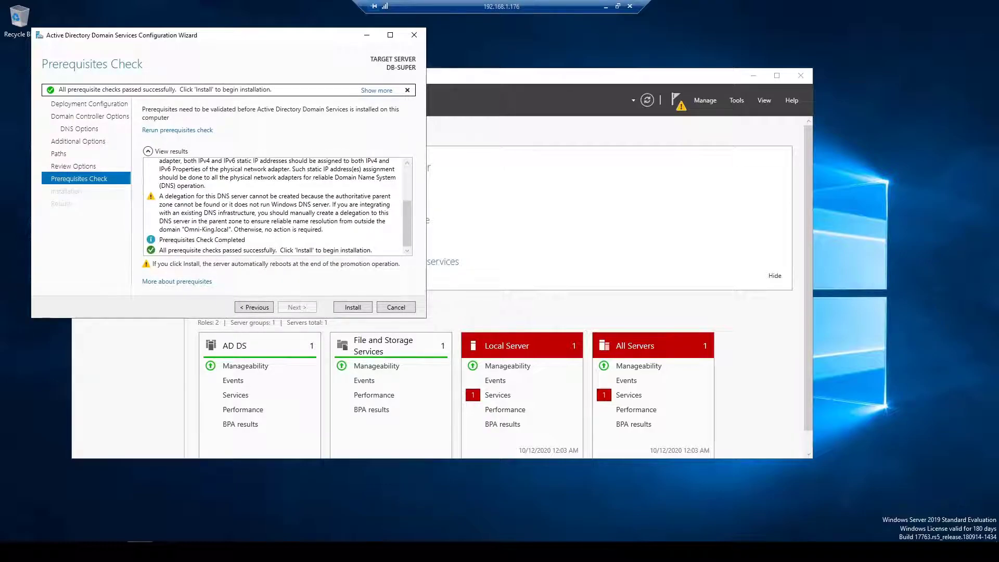
pyautogui.press('Return')
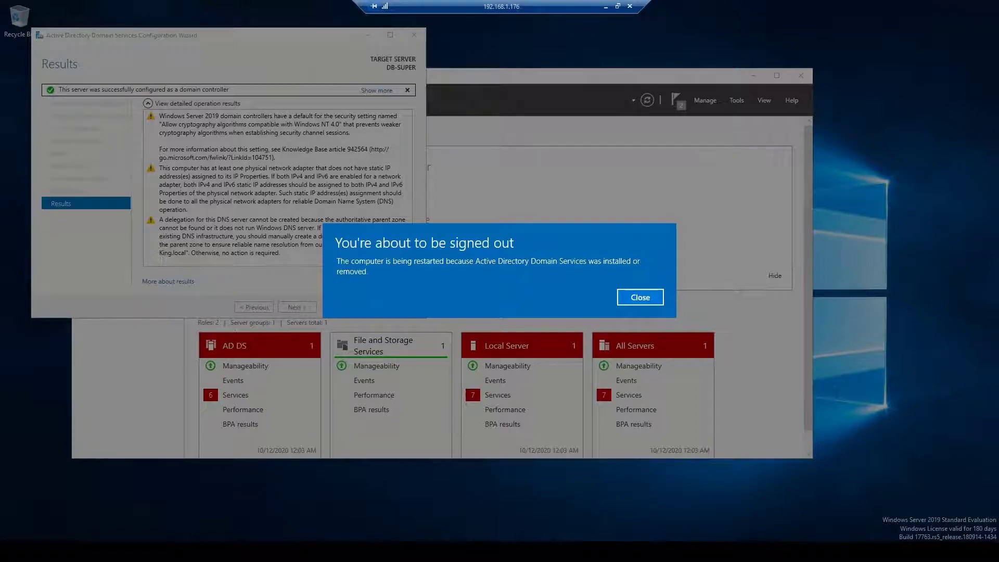
# - Dismiss the sign-out notice and close the configuration wizard results so the server restarts
pyautogui.press('Return')
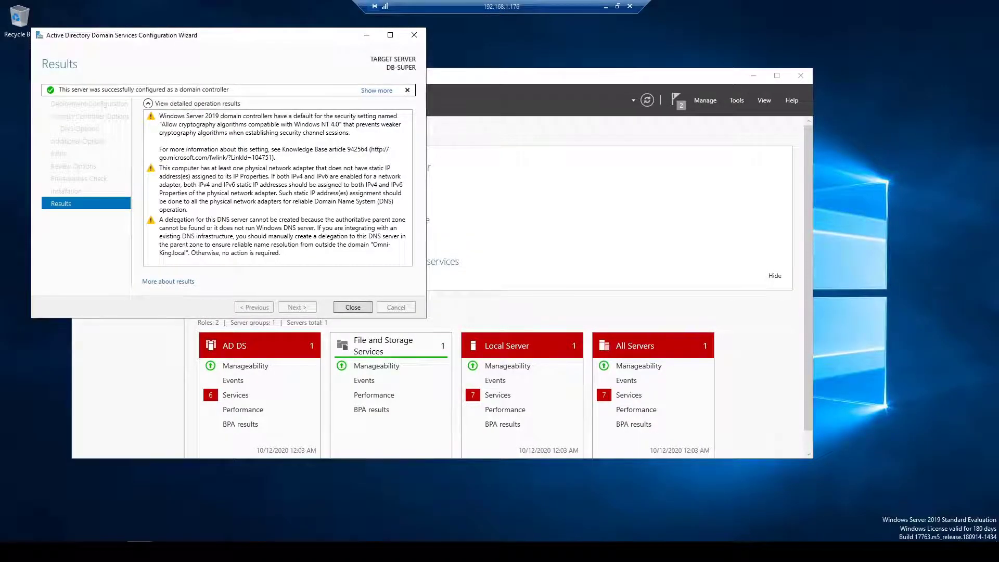
pyautogui.press('Return')
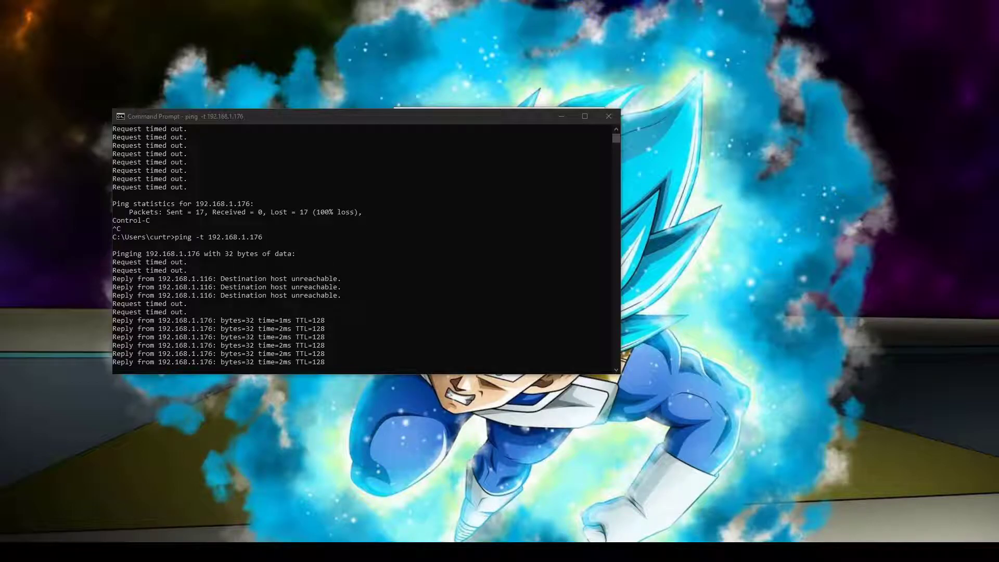
# - Stop the continuous ping to 192.168.1.176 once replies return and minimize Command Prompt
pyautogui.hotkey('ctrl', 'c')
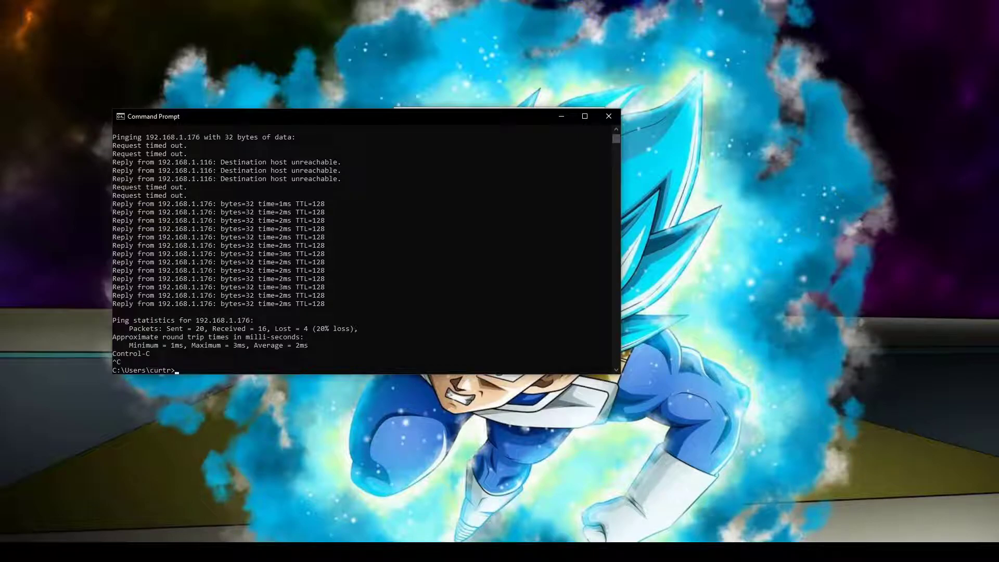
pyautogui.click(561, 116)
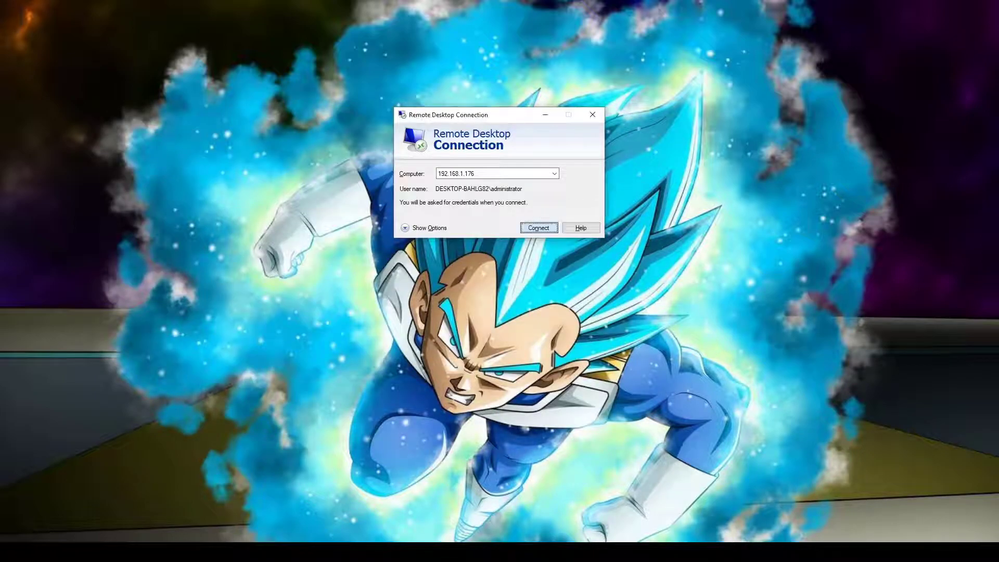
# - Connect to 192.168.1.176 with the administrator password and permanently trust the DB-SUPER.Omni-King.local certificate
pyautogui.press('Return')
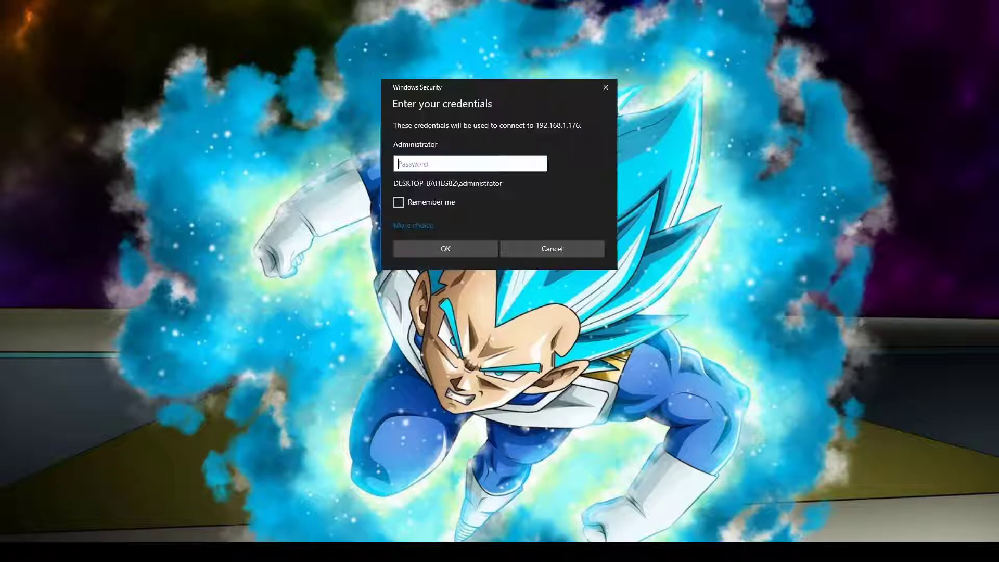
pyautogui.write('*********')
pyautogui.press('Return')
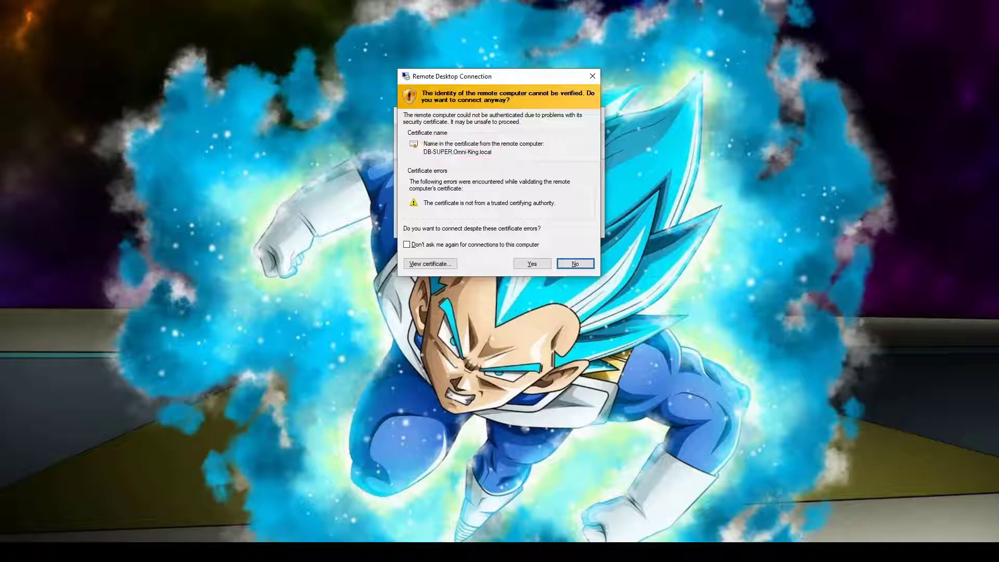
pyautogui.hotkey('alt', 'd')
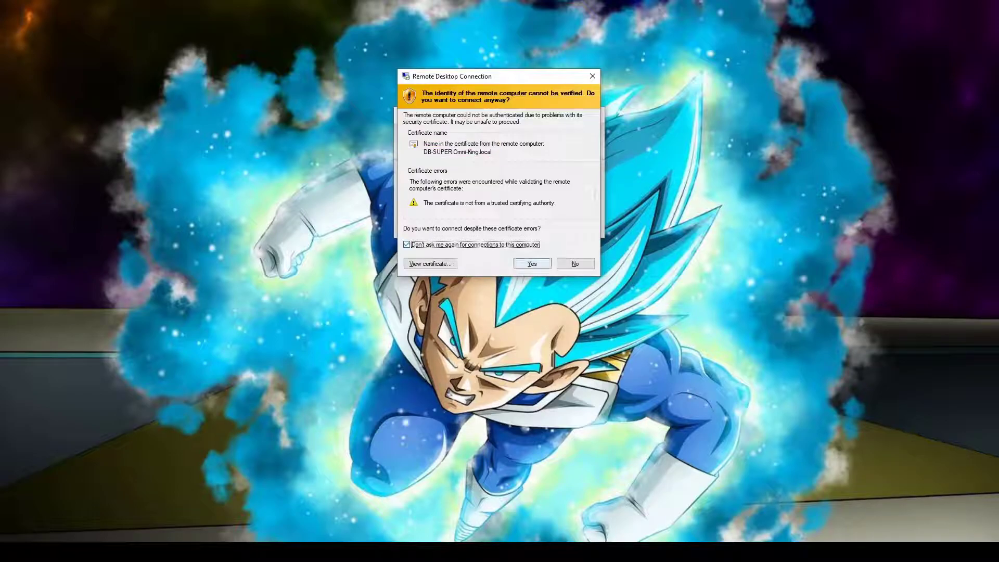
pyautogui.press('Return')
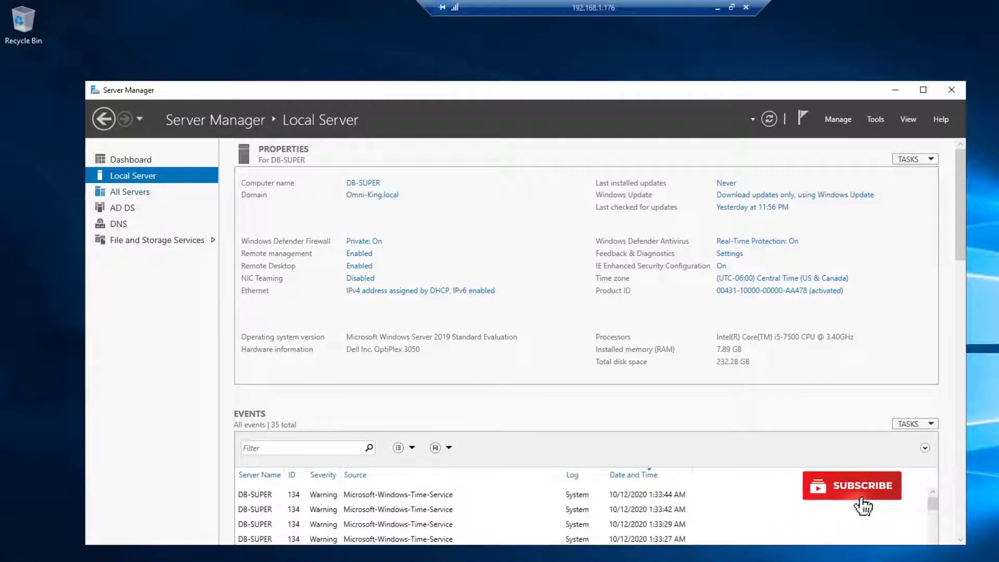
# - Show the All Servers list to confirm DB-SUPER is online at 192.168.1.176
pyautogui.click(129, 192)
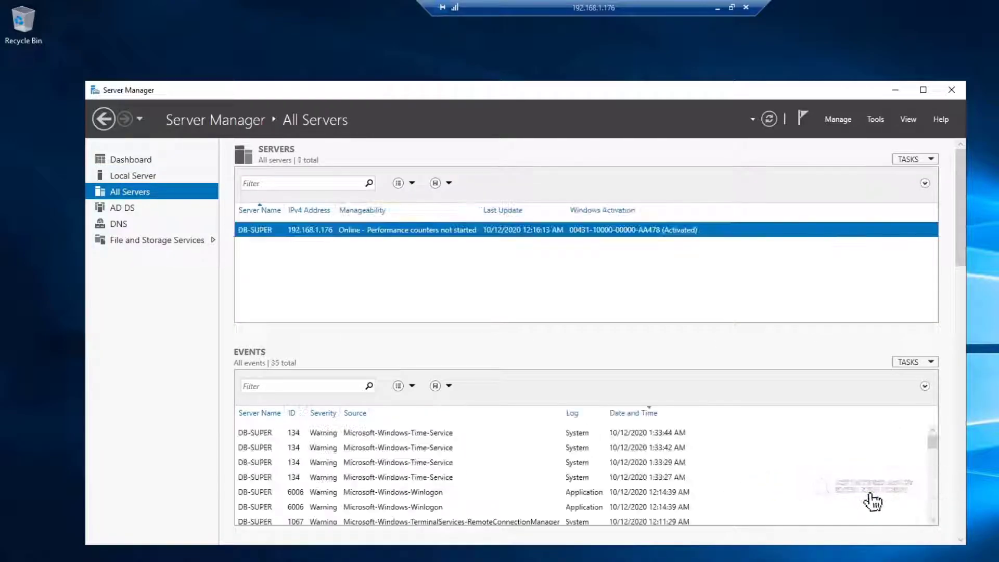